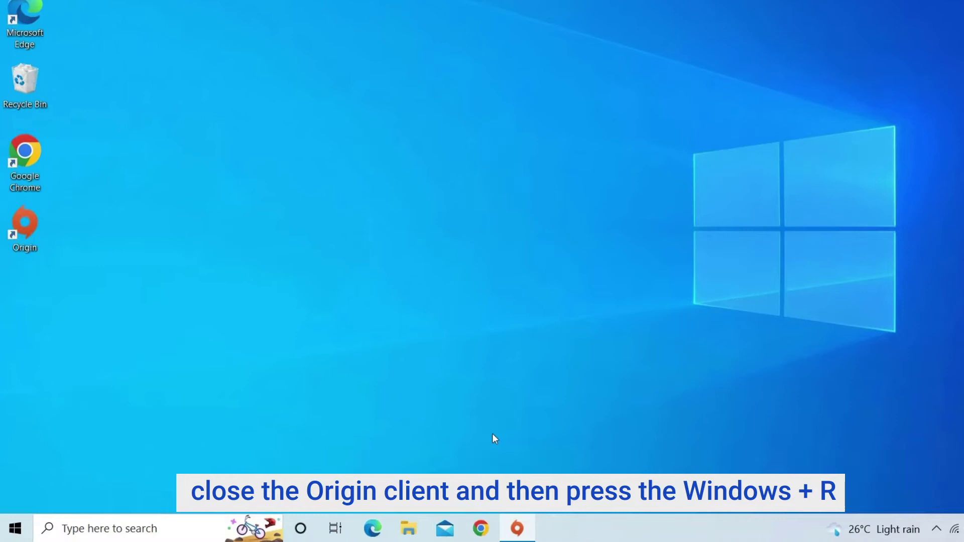
Step: Open %ProgramData%/Origin from the Run box to list its cache subfolders and LocalContent
key(super+r)
text(%Pro)
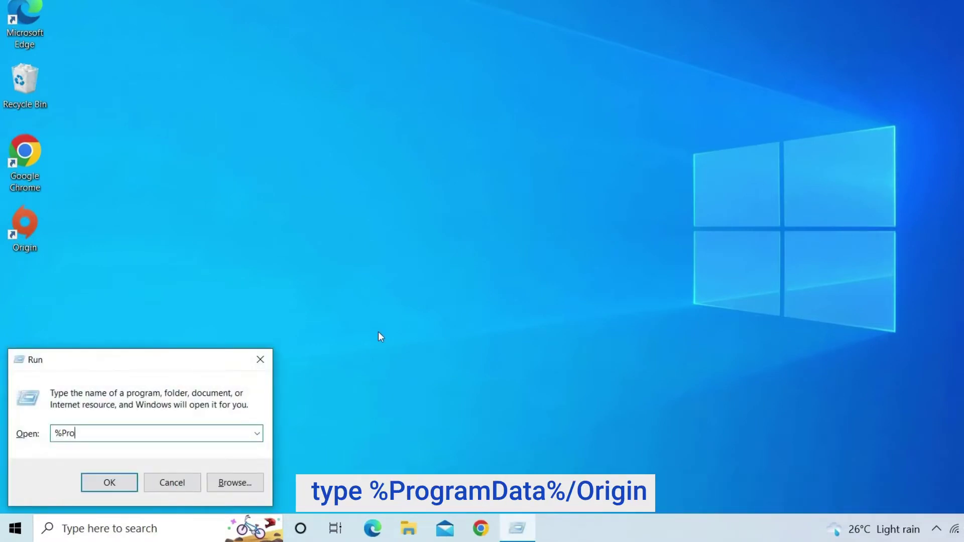
text(gram)
text(Data%/Origi)
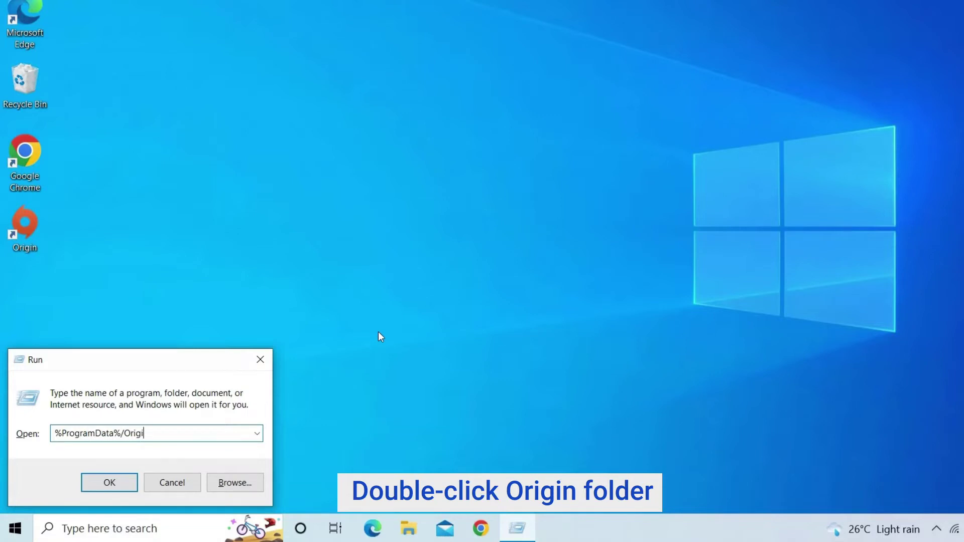
text(n)
key(Return)
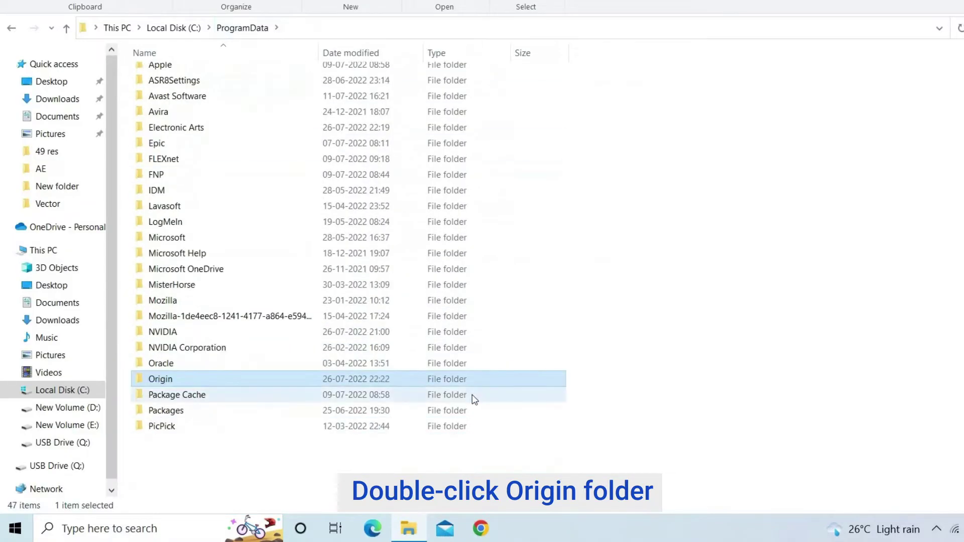
double_click(188, 380)
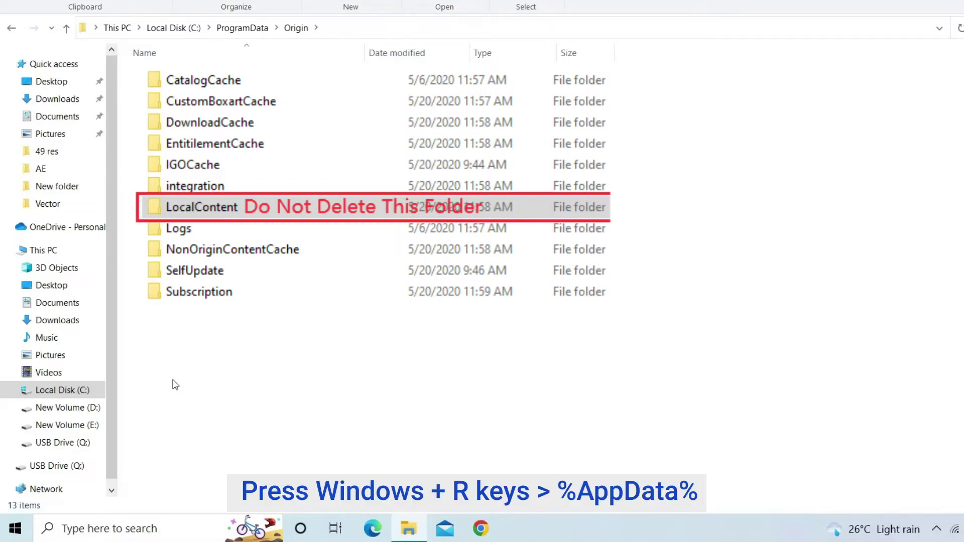
Step: Delete the Origin folder from the Roaming AppData folder, reached via %appdata% in Run
key(super+r)
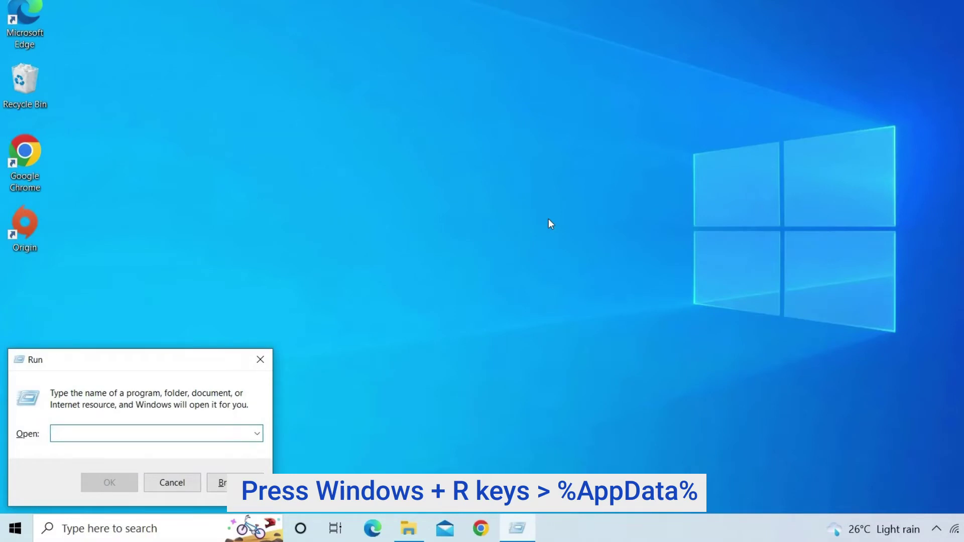
text(%appdata)
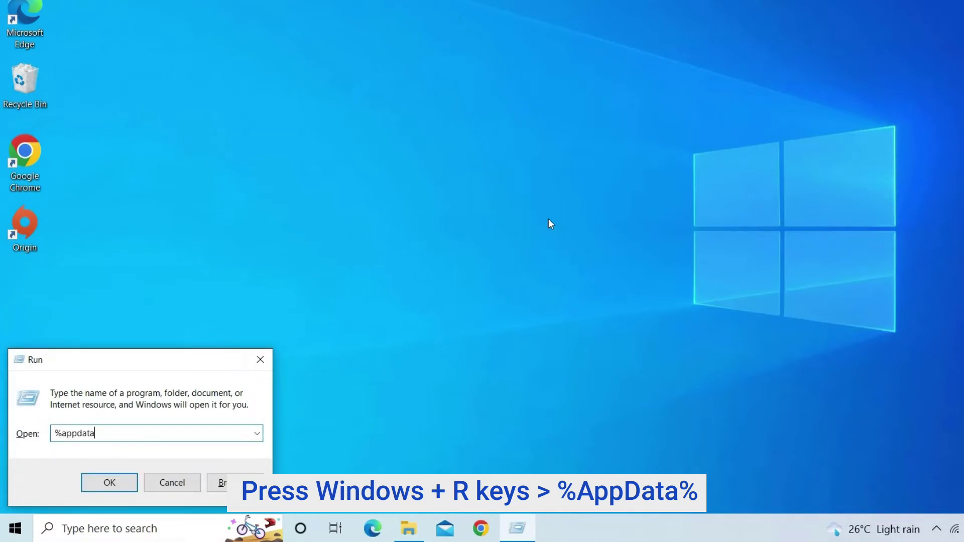
text(%)
key(Return)
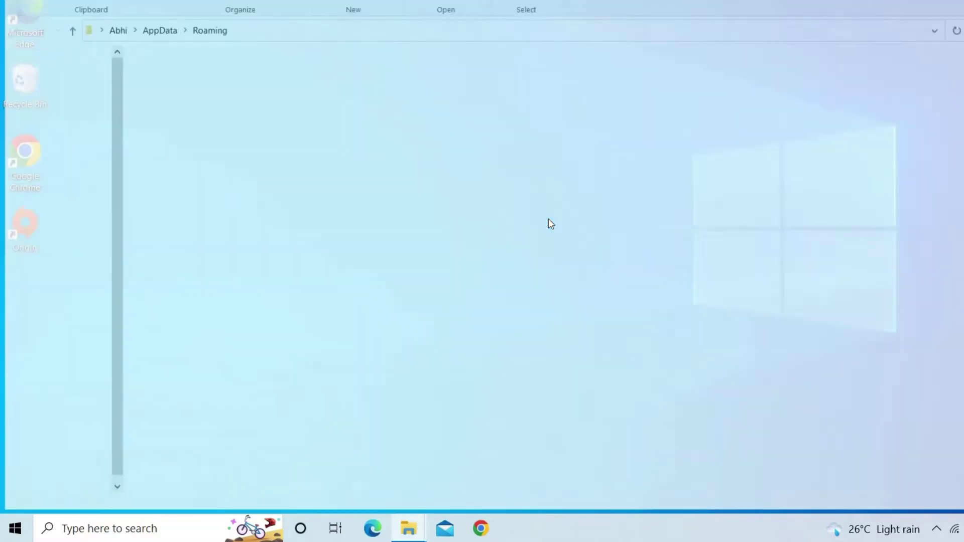
scroll(327, 319, down, 5)
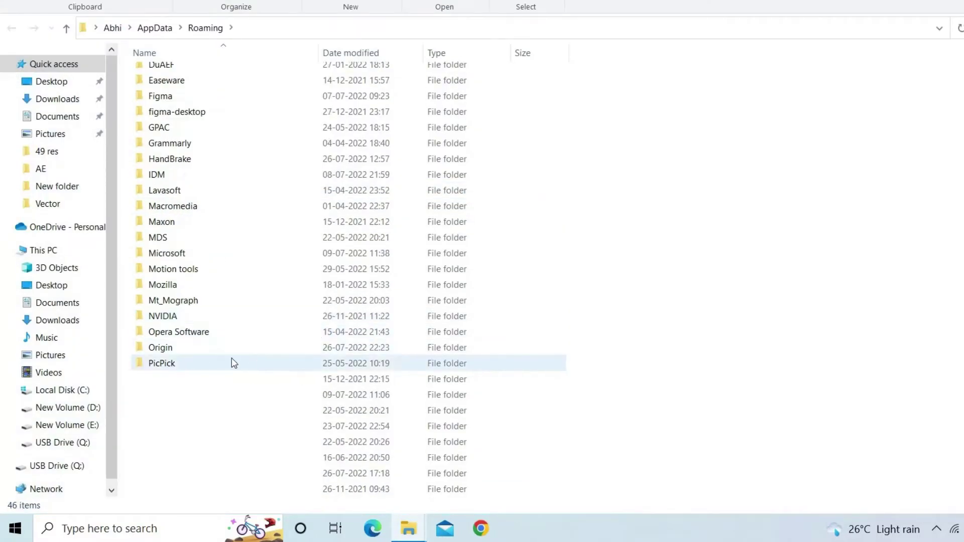
scroll(232, 361, down, 1)
right_click(226, 301)
click(202, 465)
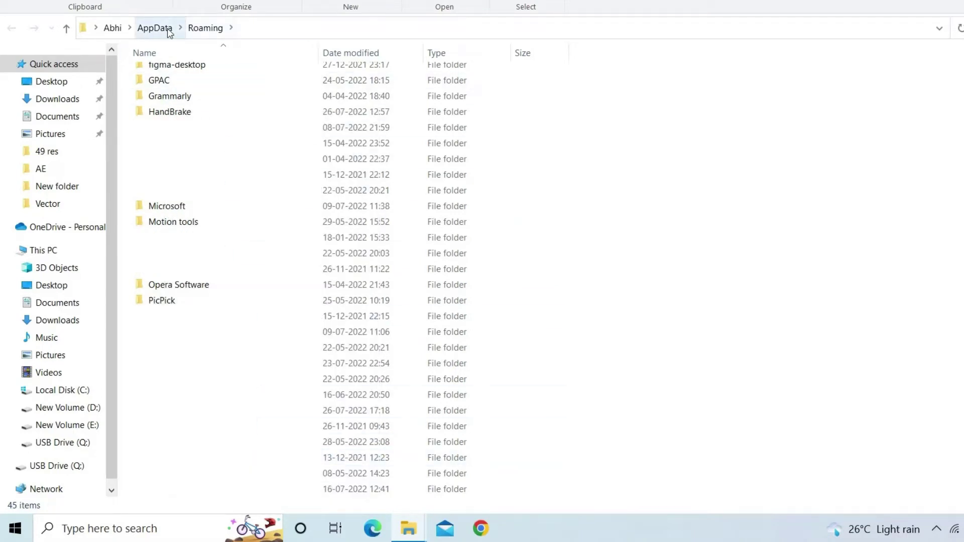
Step: Delete the Origin folder from AppData\Local
click(155, 28)
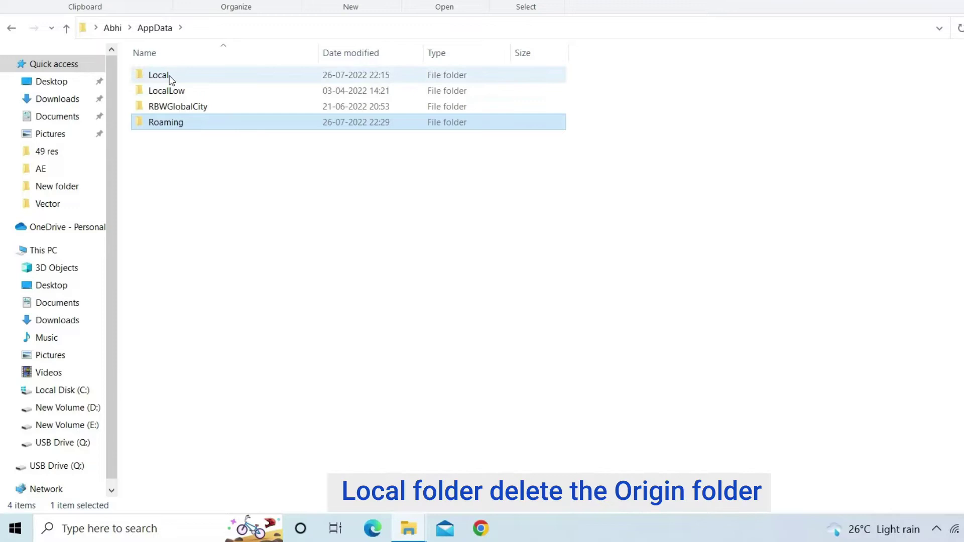
double_click(158, 76)
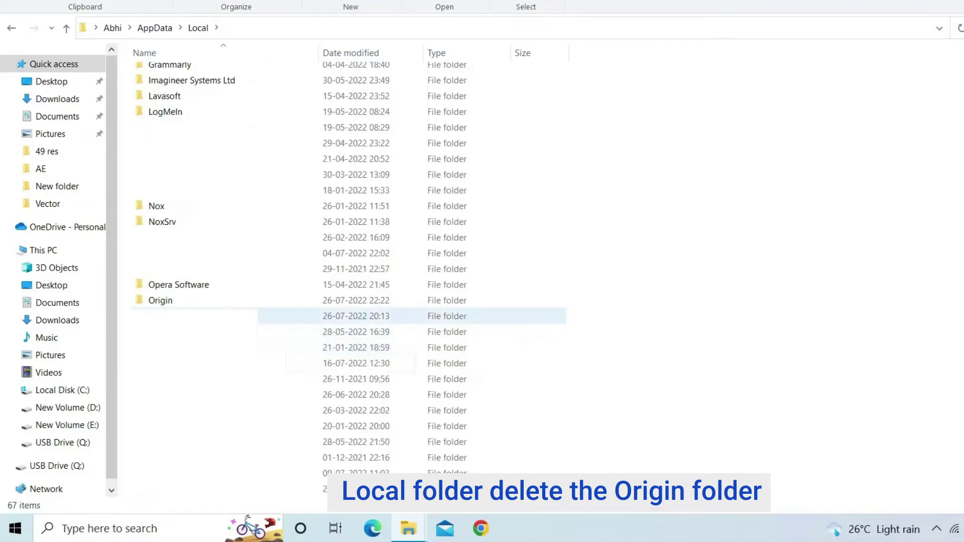
click(162, 301)
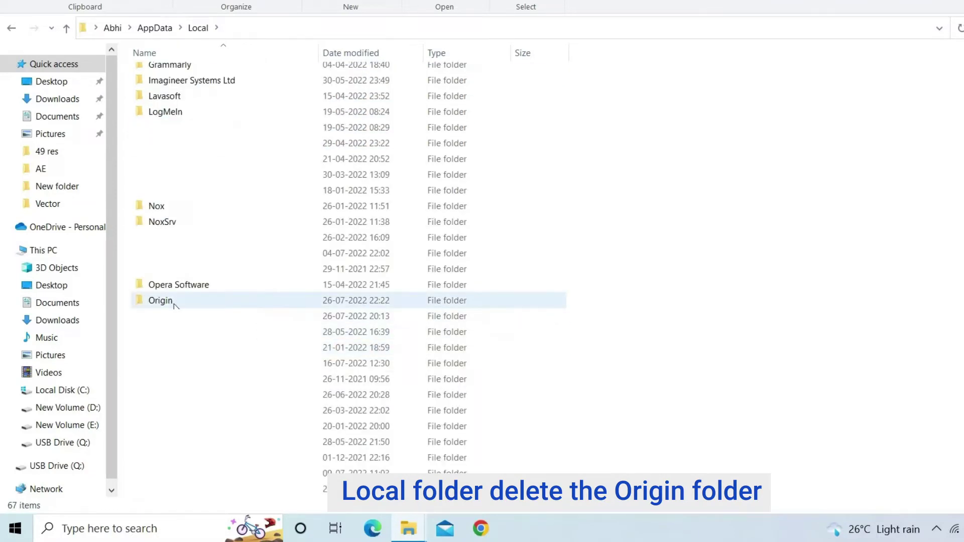
right_click(313, 302)
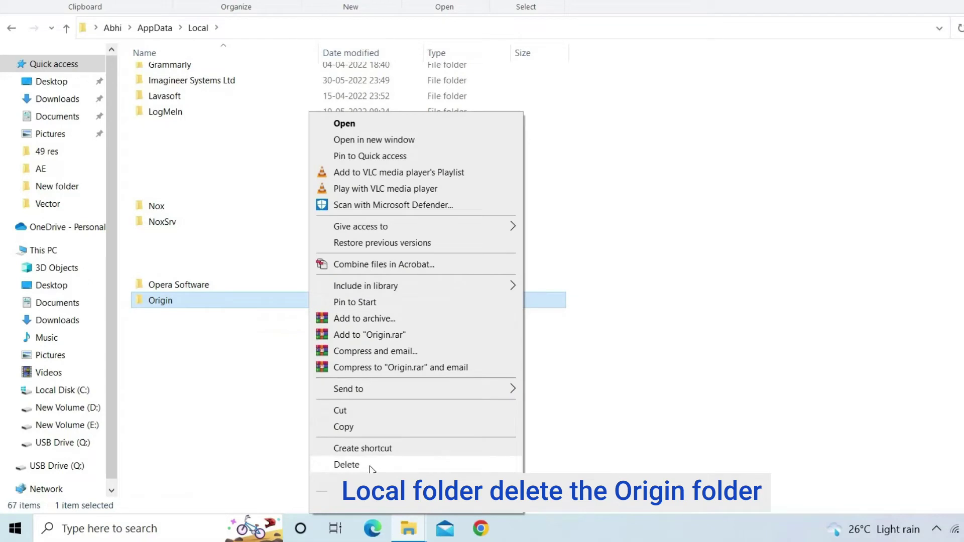
click(347, 465)
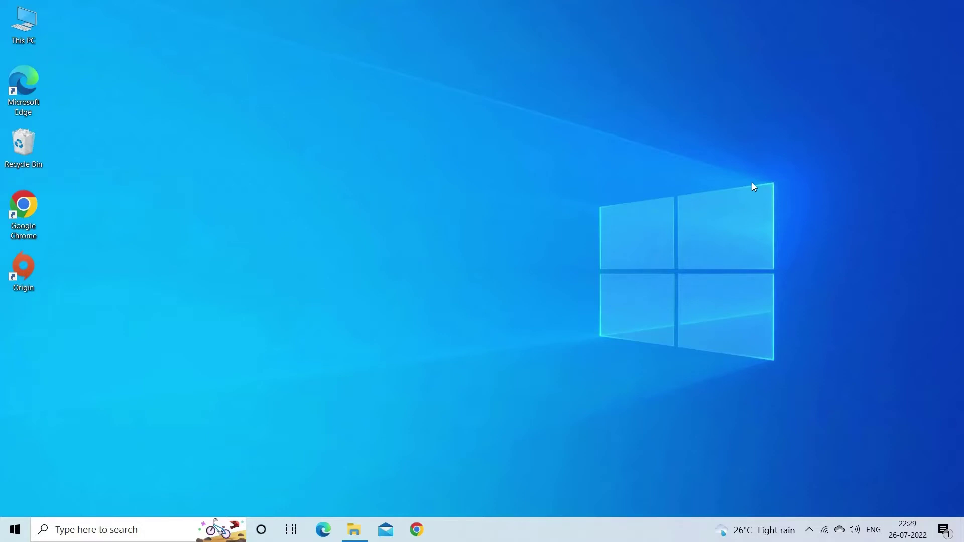
Step: Delete the Origin folder in AppData\Roaming again, reached through the Run box
key(super+r)
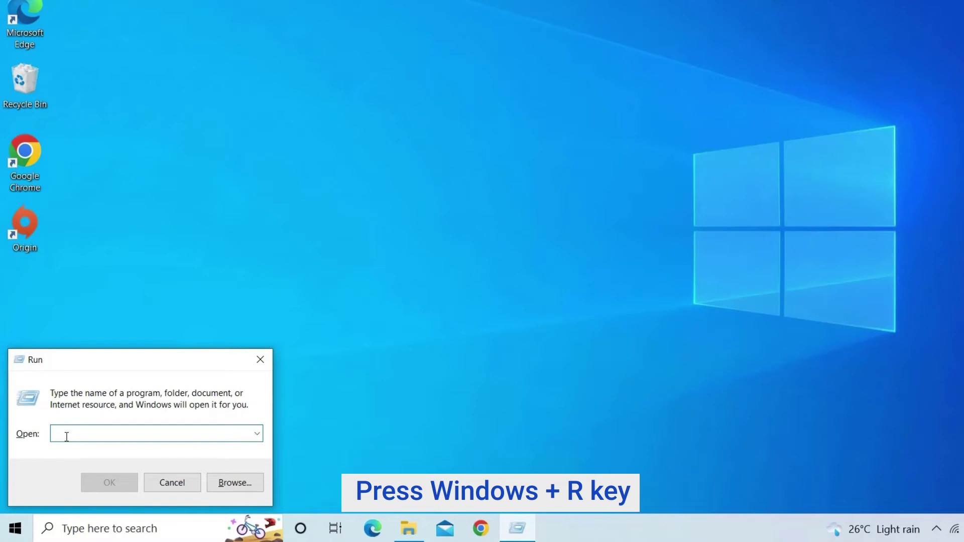
text(%A)
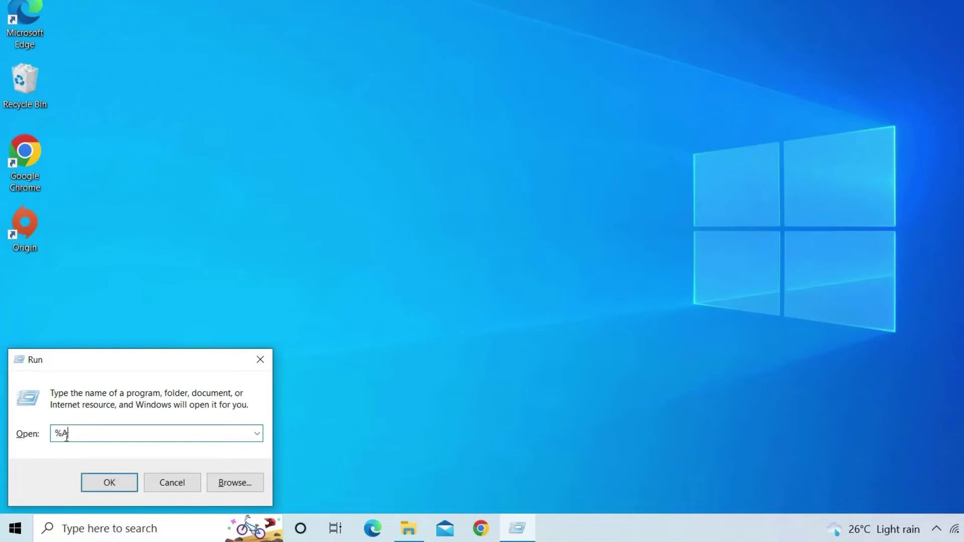
text(ppdata%)
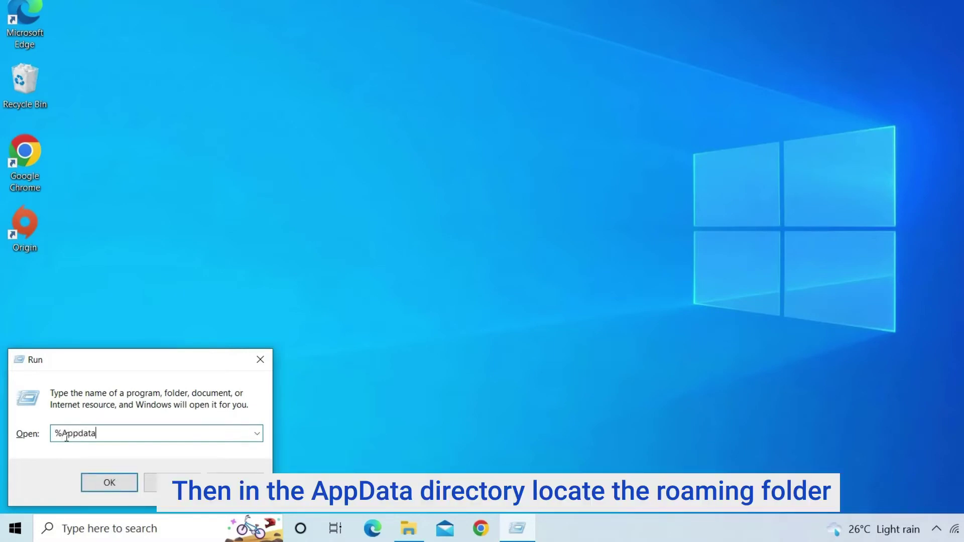
key(Return)
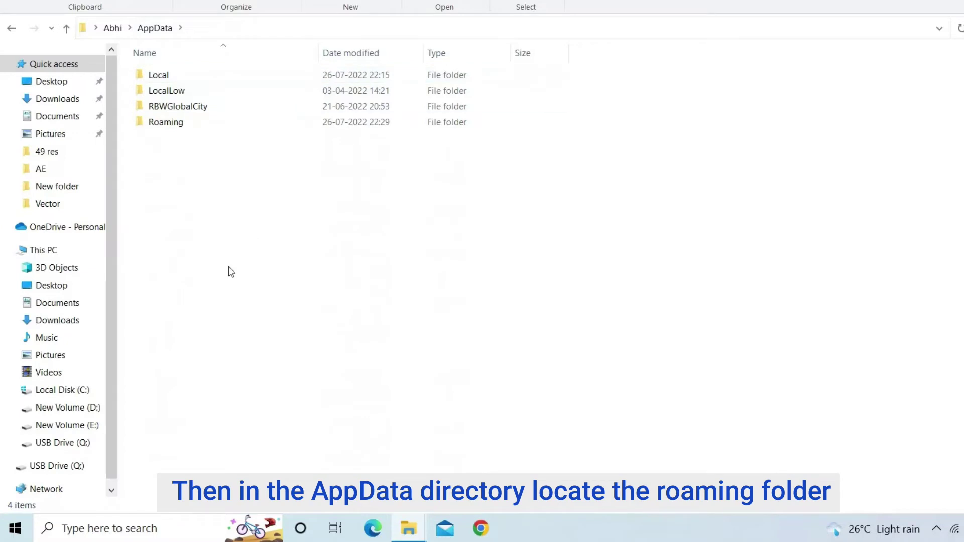
double_click(165, 123)
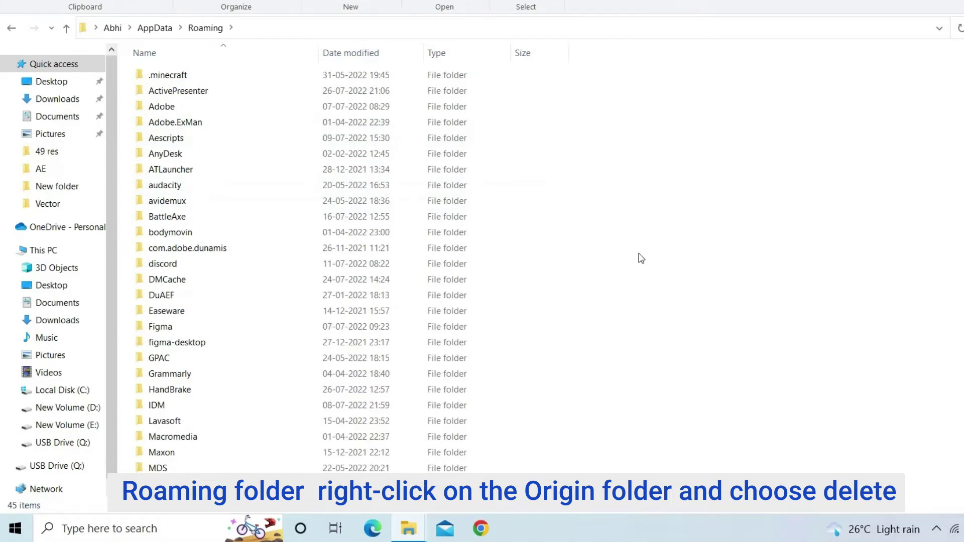
scroll(639, 258, down, 5)
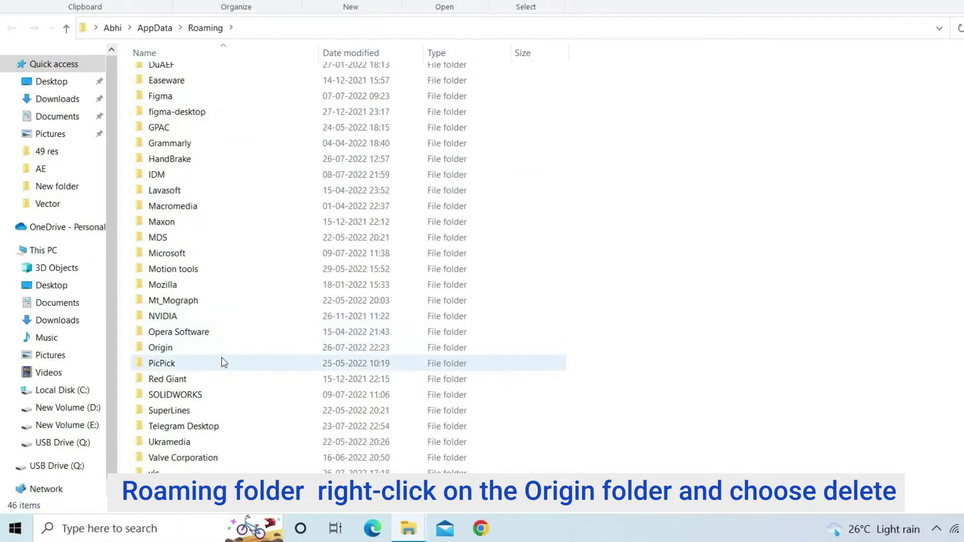
scroll(221, 354, down, 2)
right_click(174, 300)
click(202, 465)
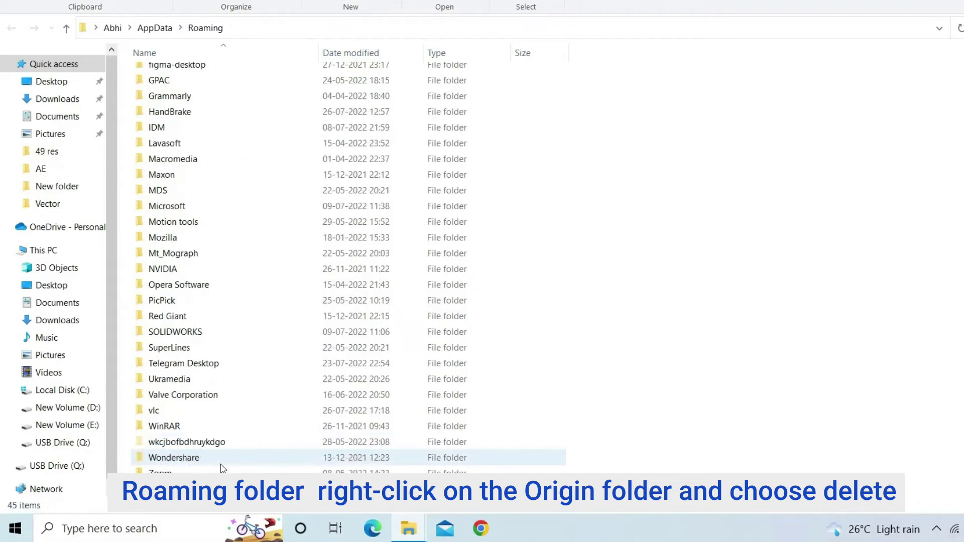
Step: Check the Origin folder in AppData\Local, return to AppData, and close File Explorer
click(155, 28)
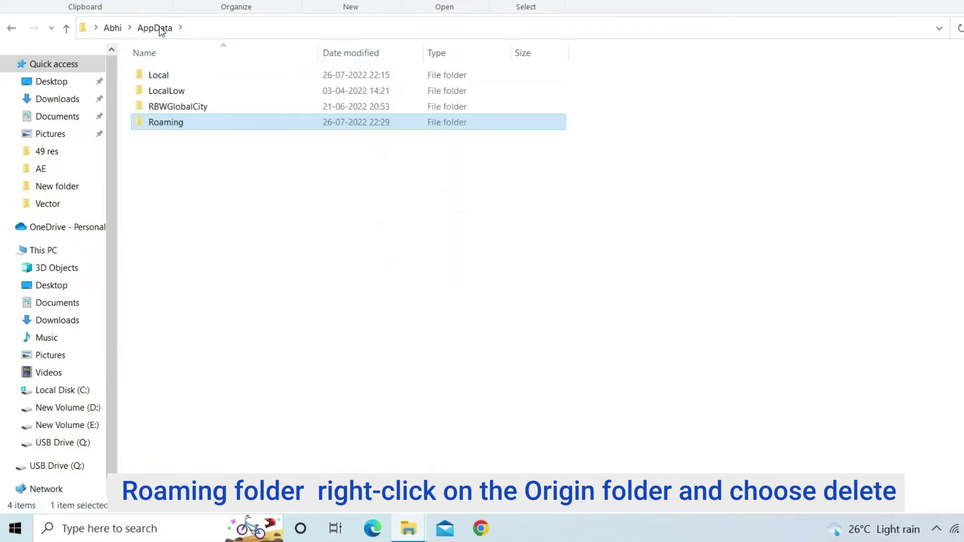
double_click(158, 74)
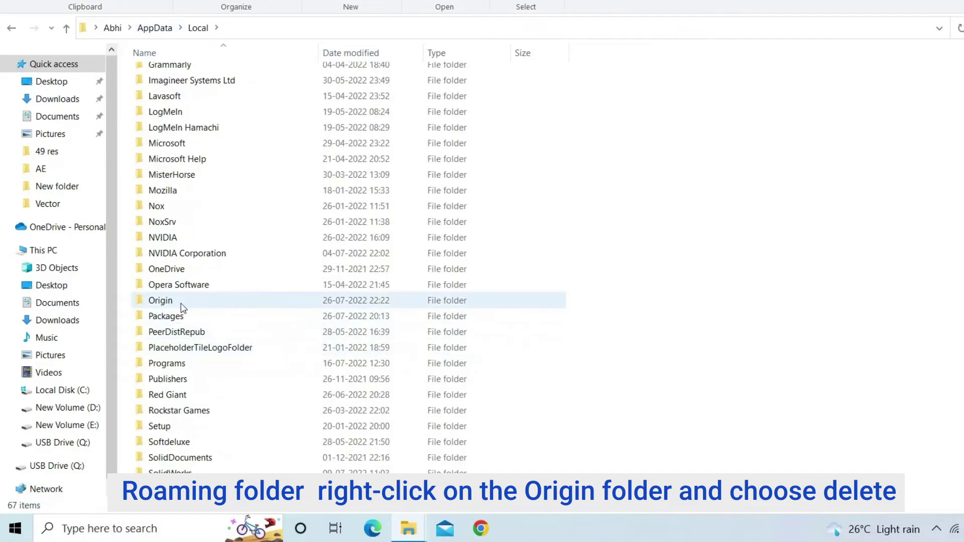
right_click(309, 301)
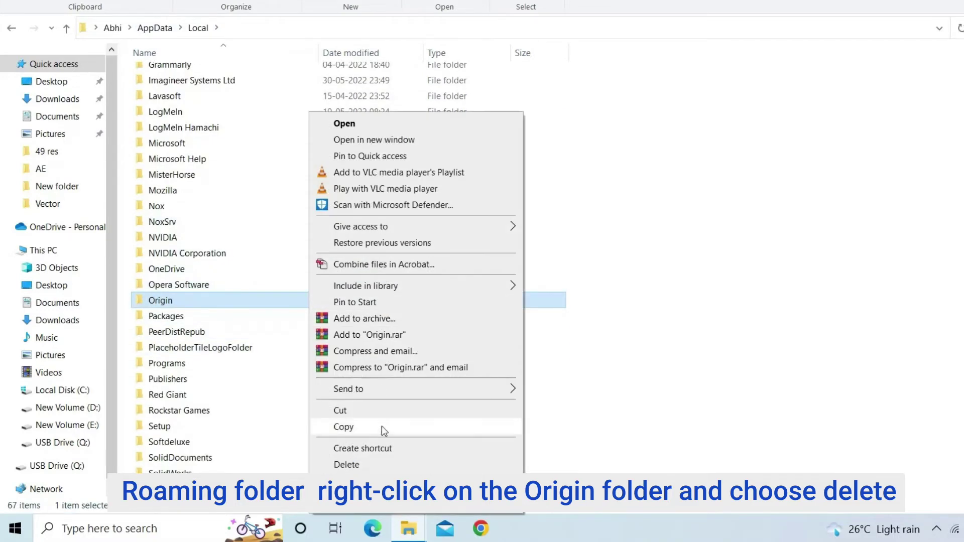
click(371, 464)
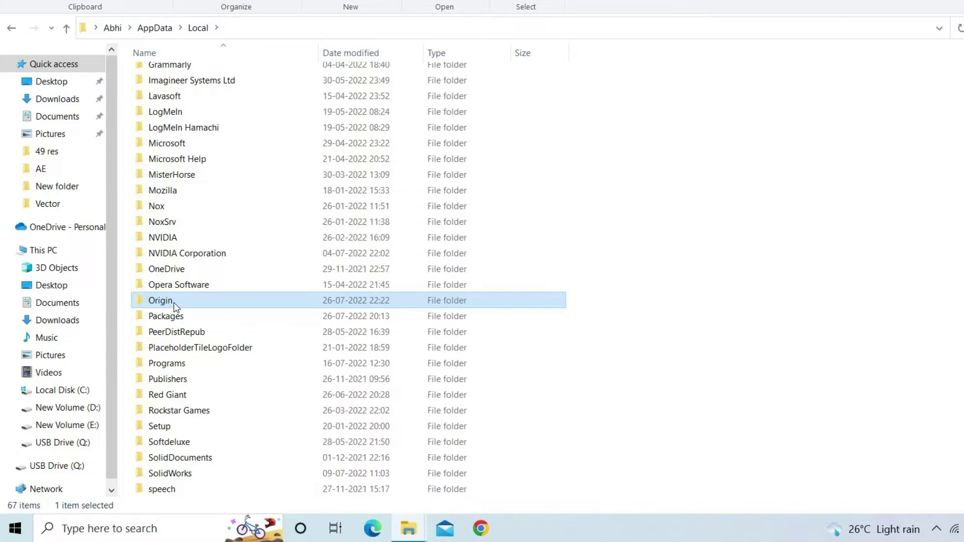
key(BackSpace)
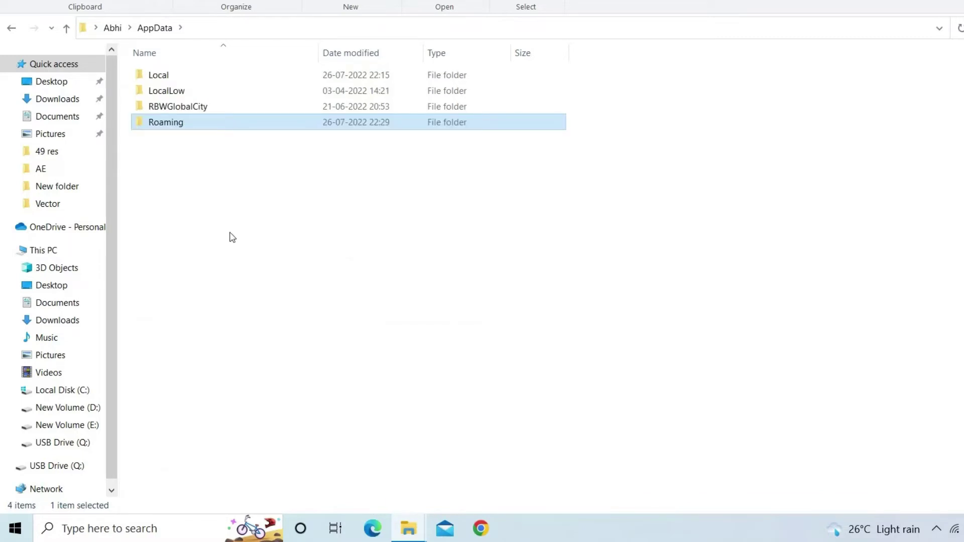
key(alt+F4)
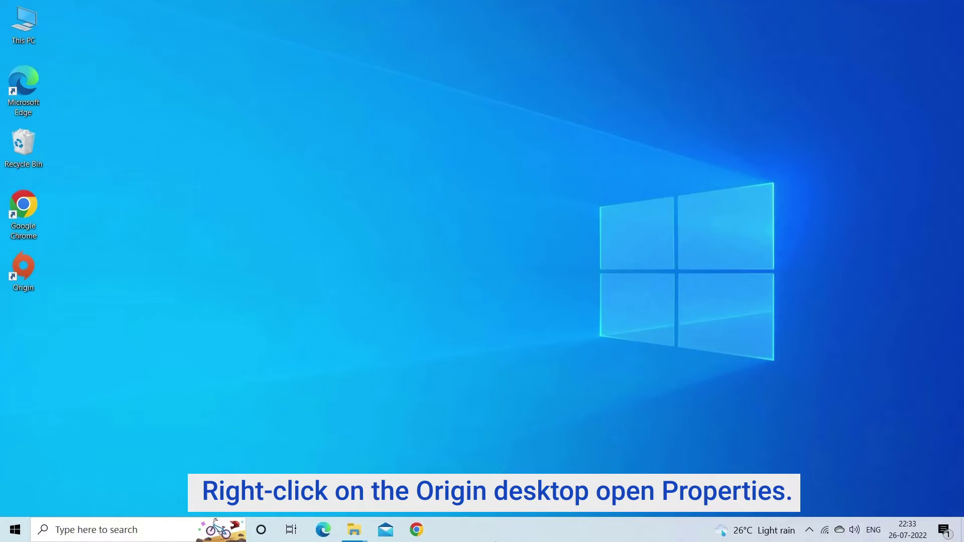
Step: Set the Origin shortcut to run in Windows 8 compatibility mode and save the change
right_click(83, 32)
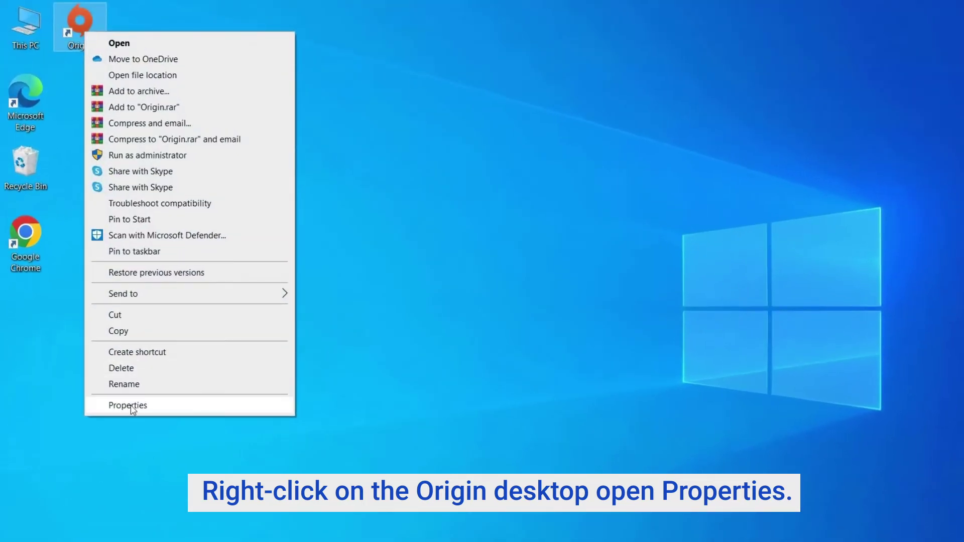
click(132, 409)
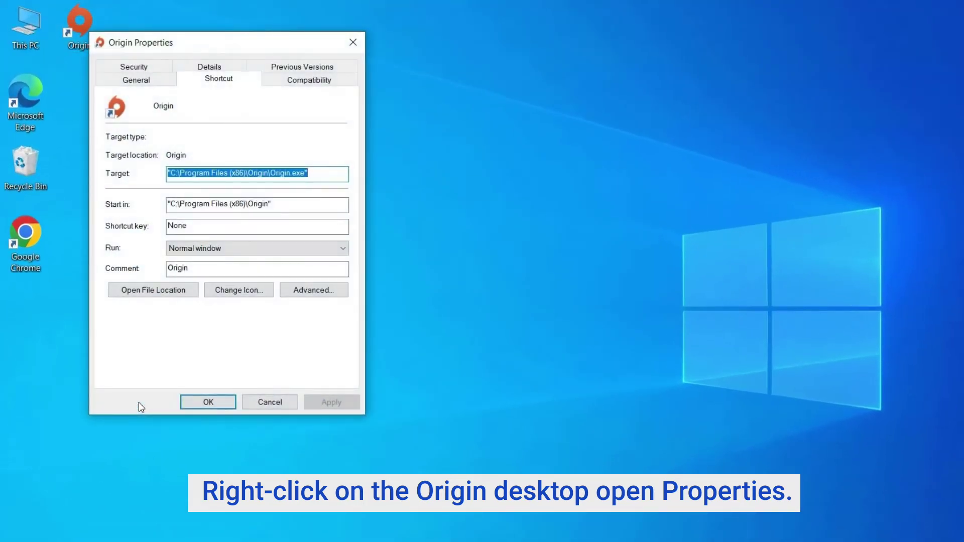
click(308, 81)
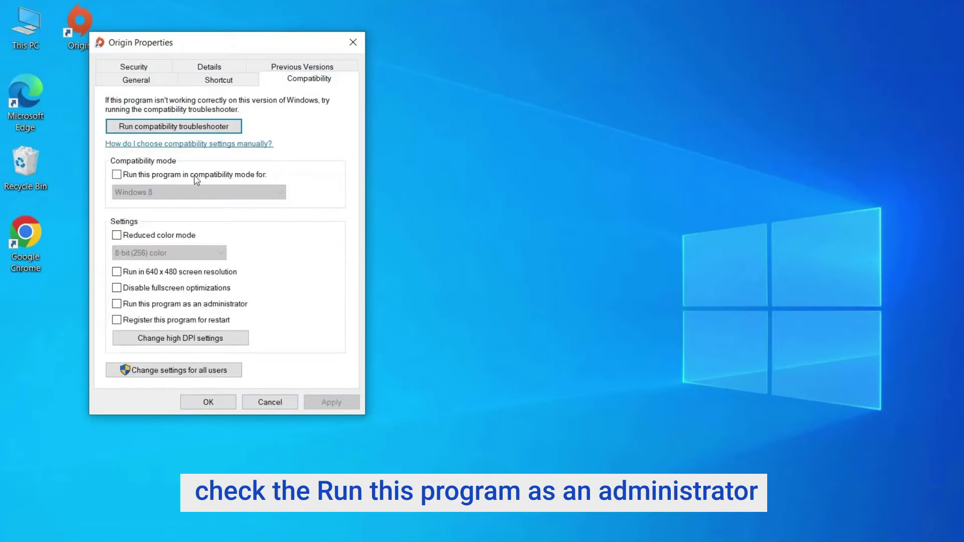
click(117, 175)
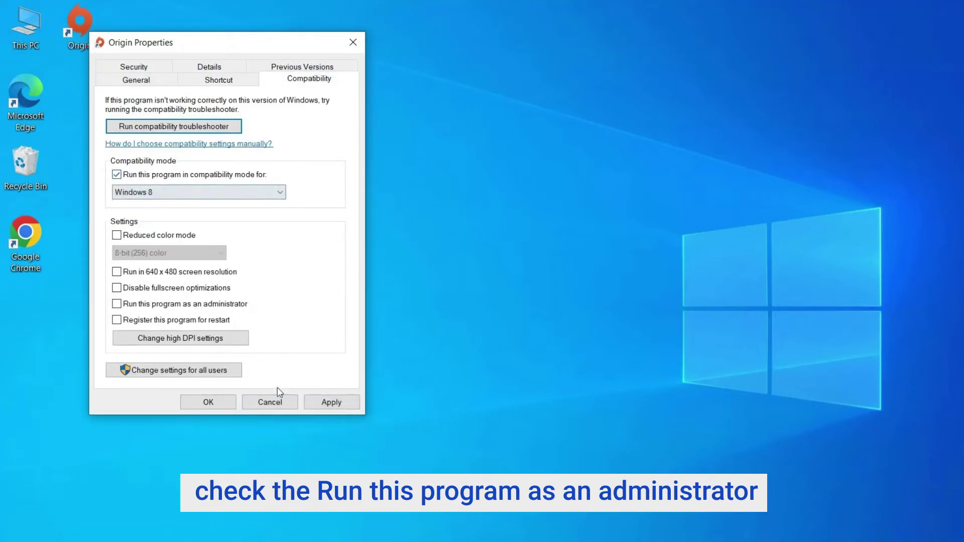
click(332, 402)
click(208, 402)
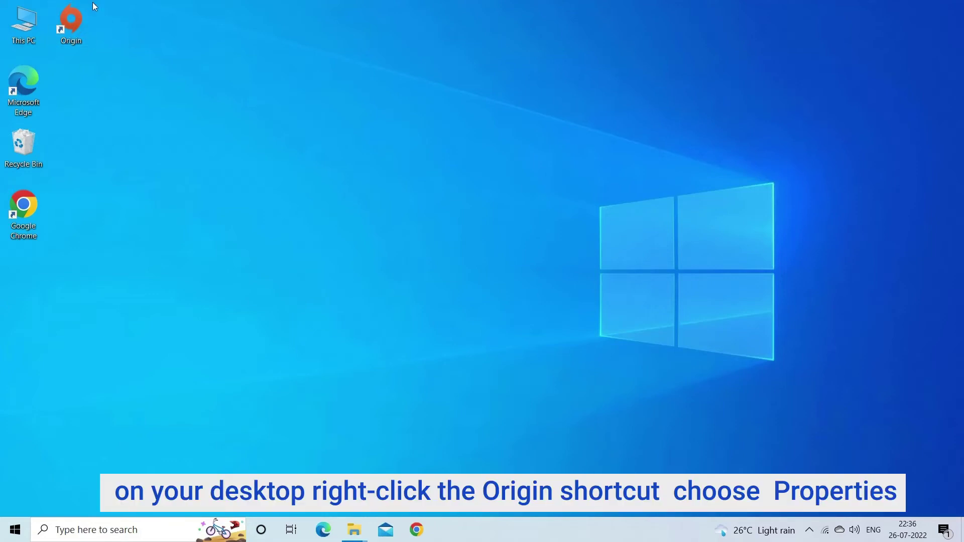
Step: Run the compatibility troubleshooter on Origin and test it with the recommended settings
right_click(72, 26)
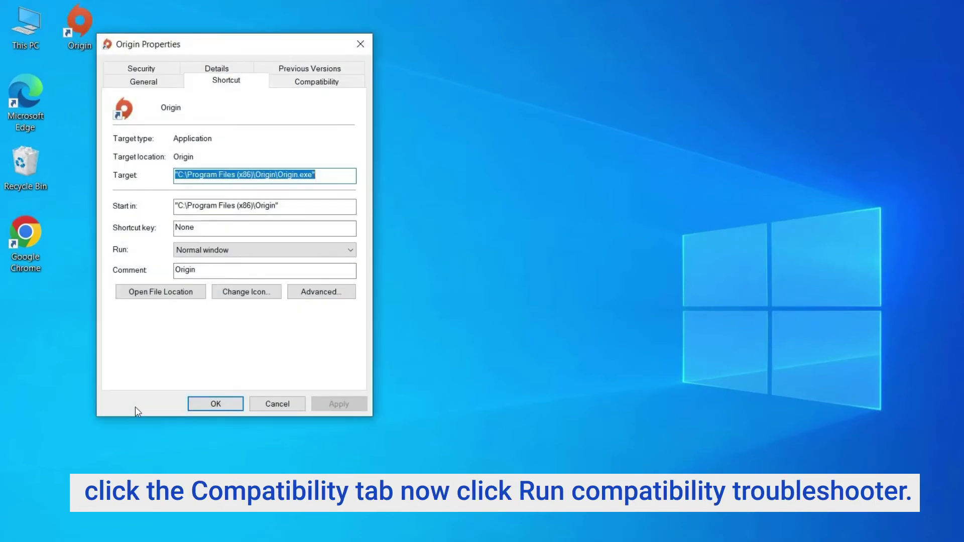
click(313, 82)
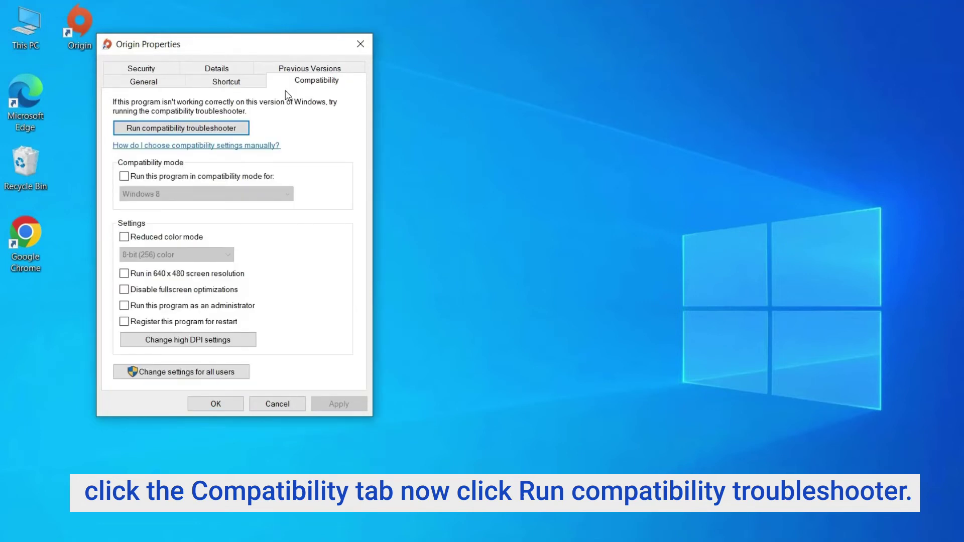
click(199, 128)
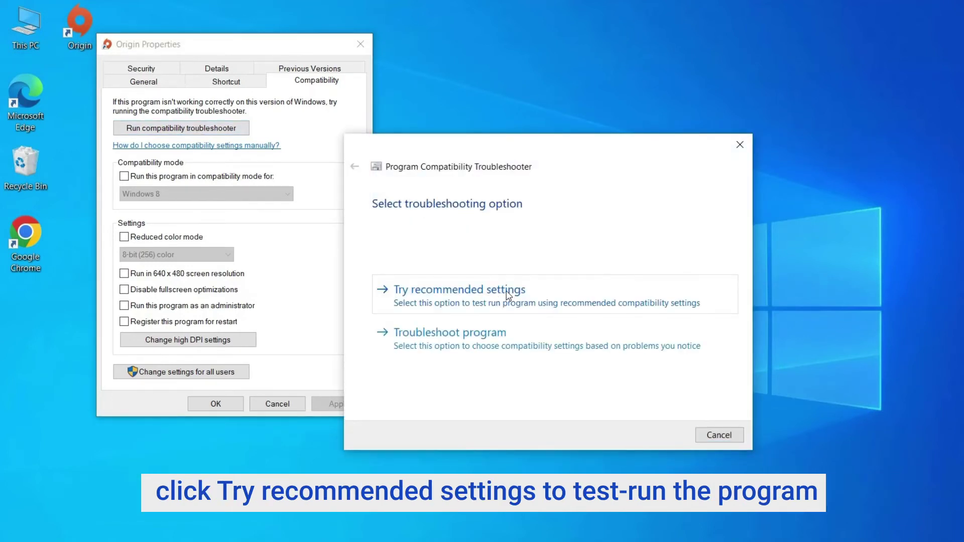
click(507, 296)
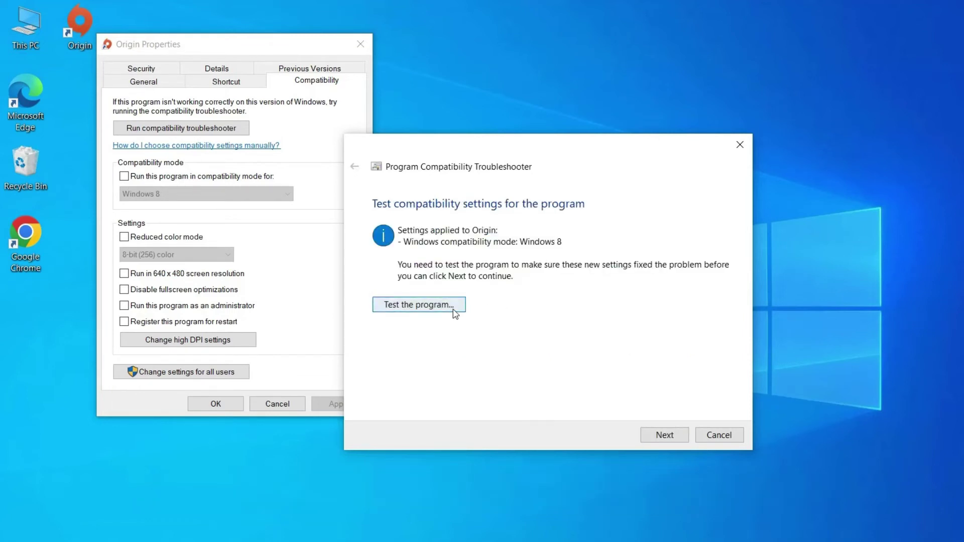
click(454, 311)
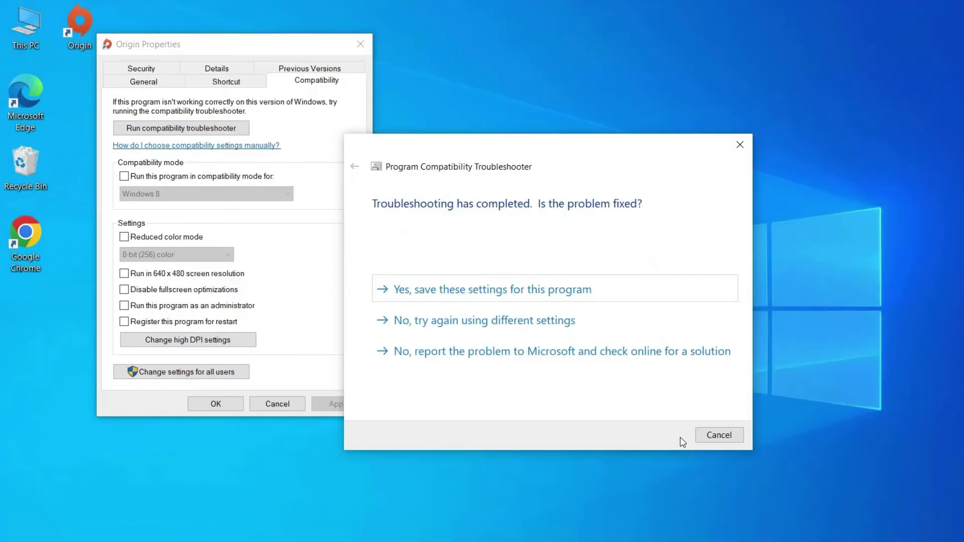
Step: Cancel without saving, rerun the troubleshooter, and choose the Troubleshoot program option
click(705, 437)
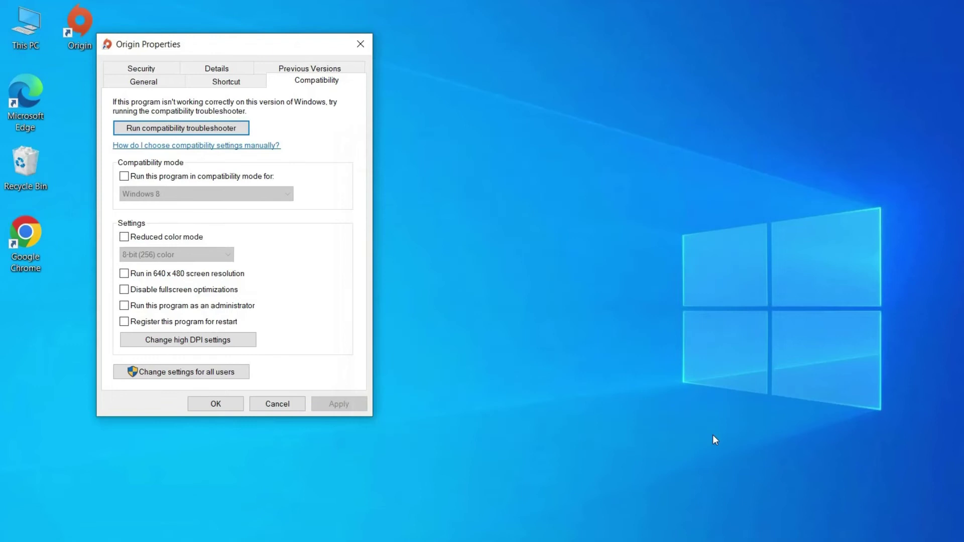
click(182, 128)
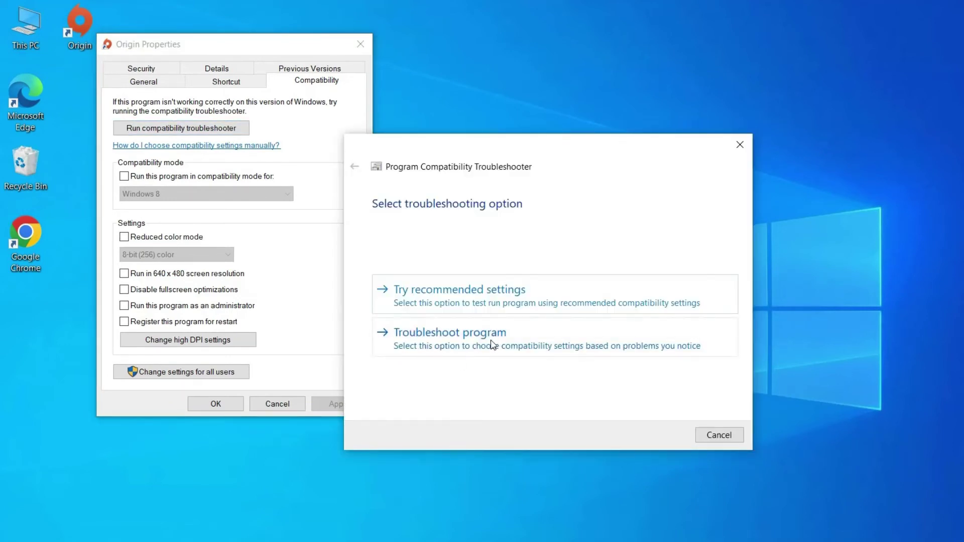
click(464, 345)
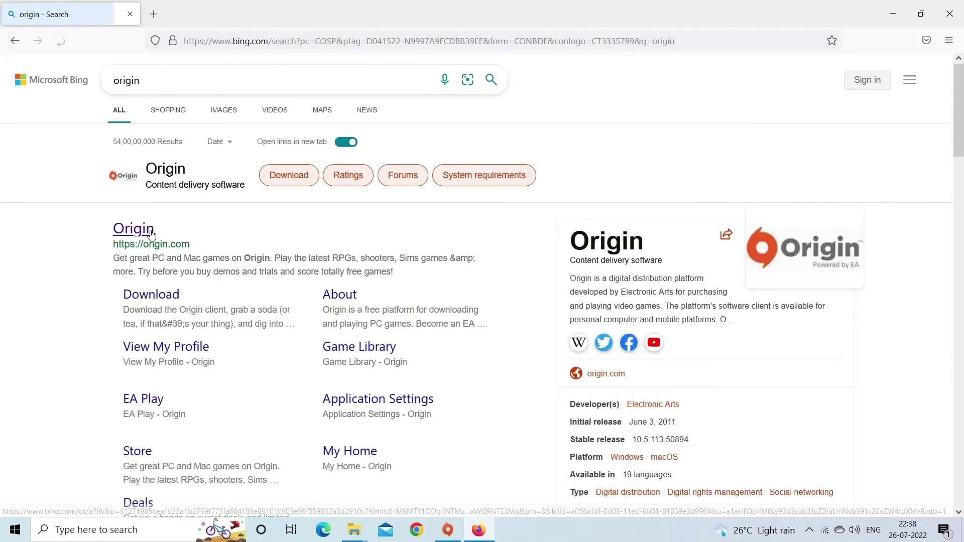
Step: Open origin.com's client download page from the Bing search results
click(133, 226)
scroll(548, 432, down, 5)
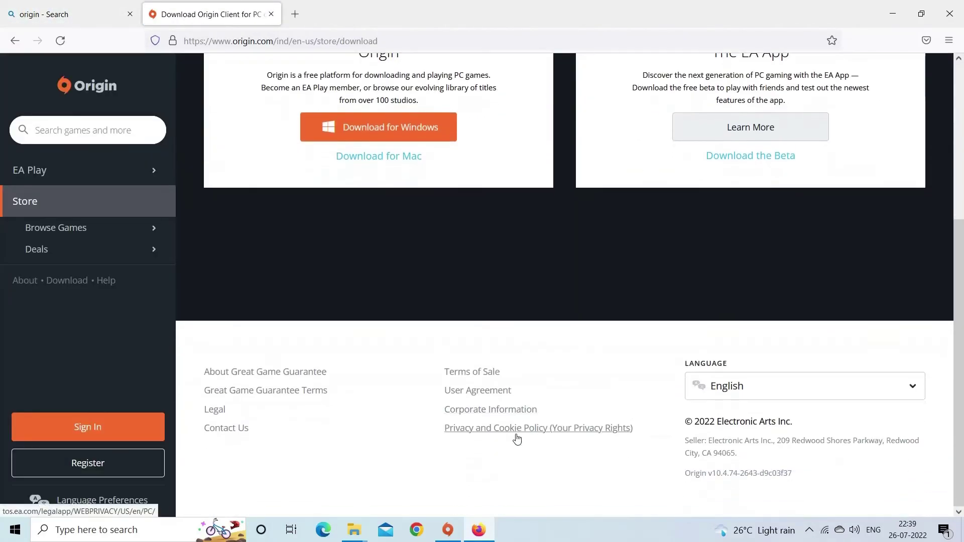
scroll(516, 439, up, 5)
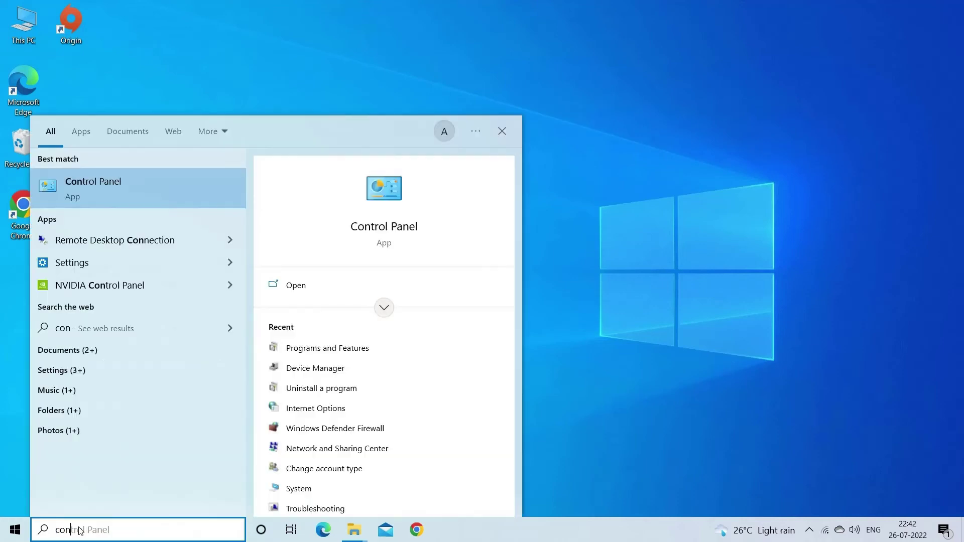
Step: Uninstall Origin from Control Panel's installed programs list and confirm the Origin Uninstall prompt
click(85, 190)
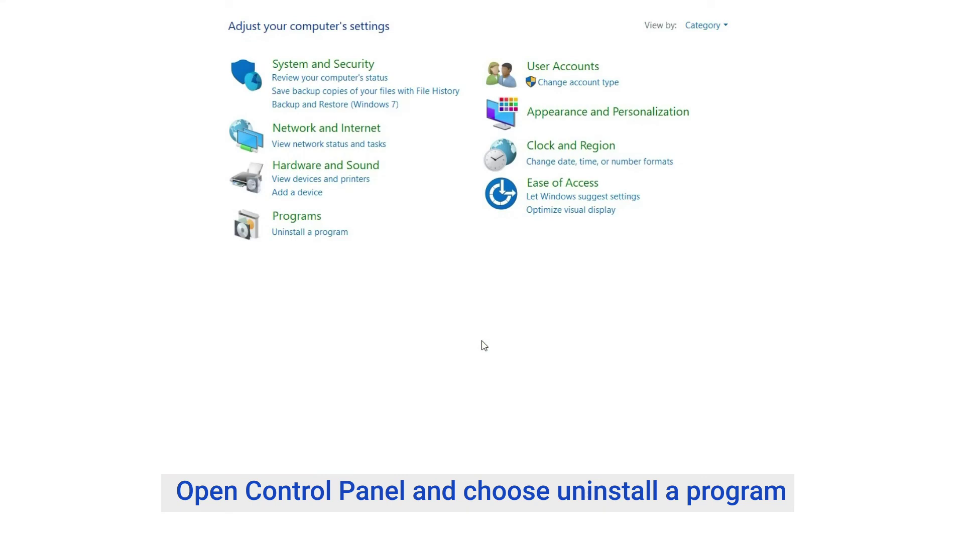
click(336, 233)
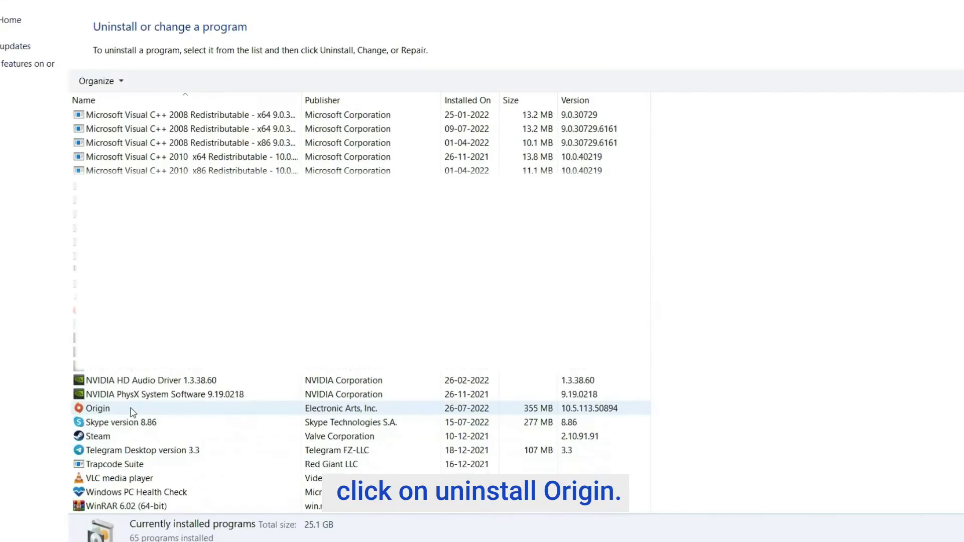
double_click(132, 411)
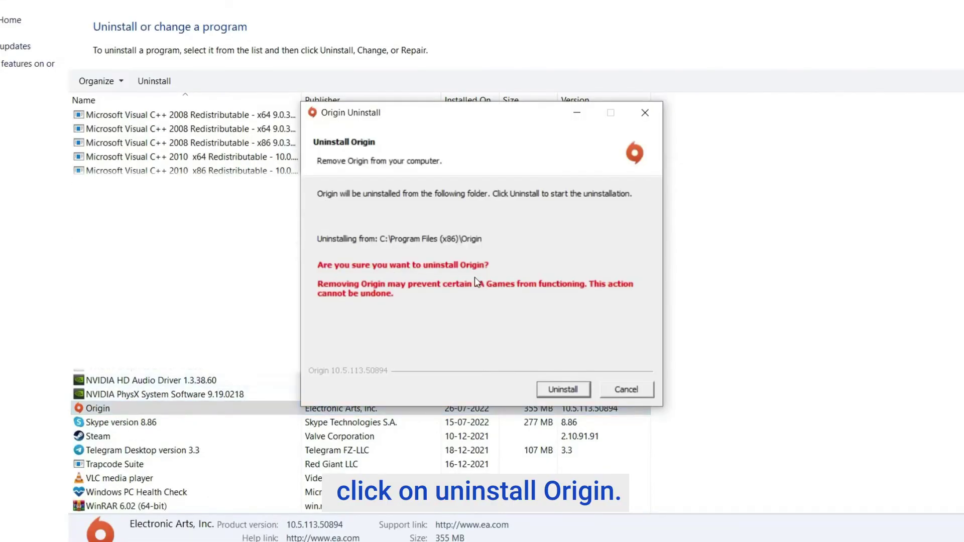
click(563, 390)
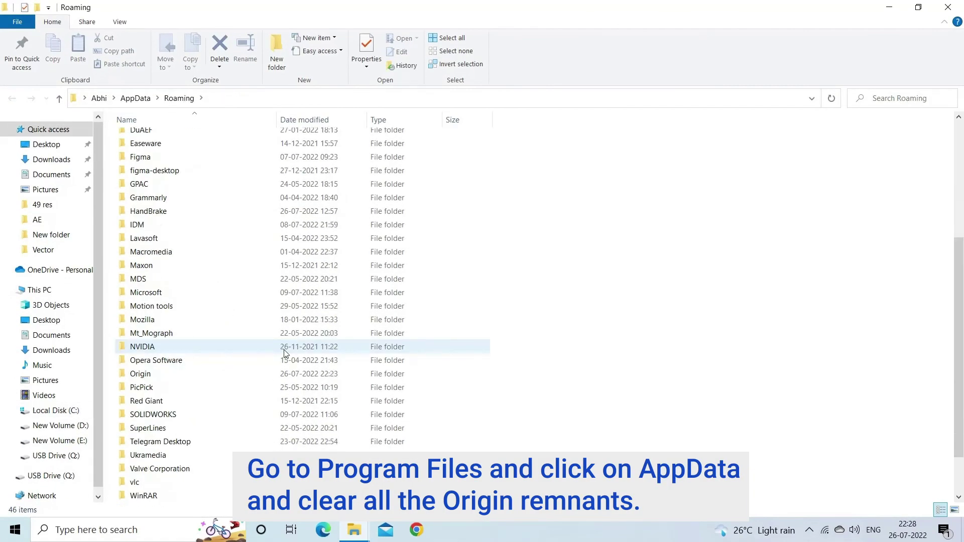
Step: Go to AppData\Local and select the leftover Origin folder
click(135, 97)
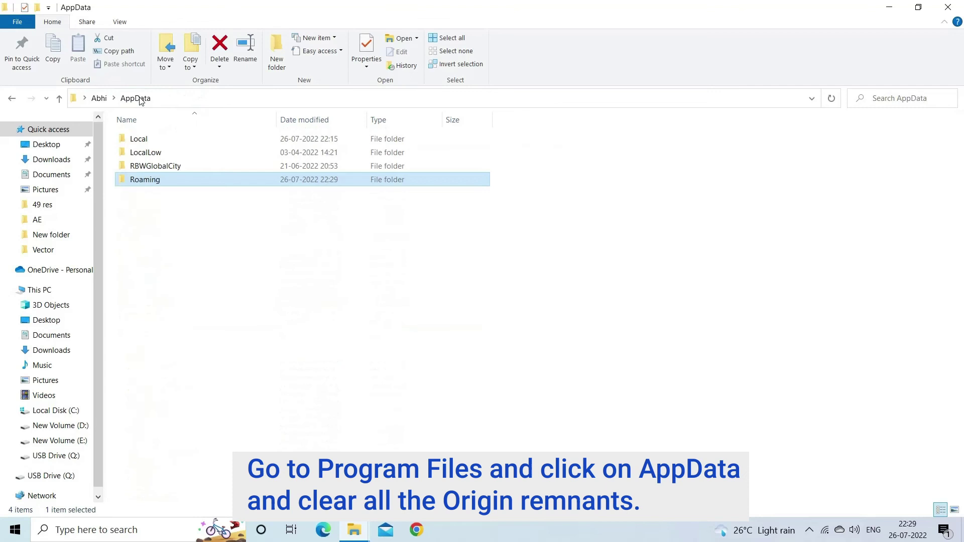
double_click(138, 139)
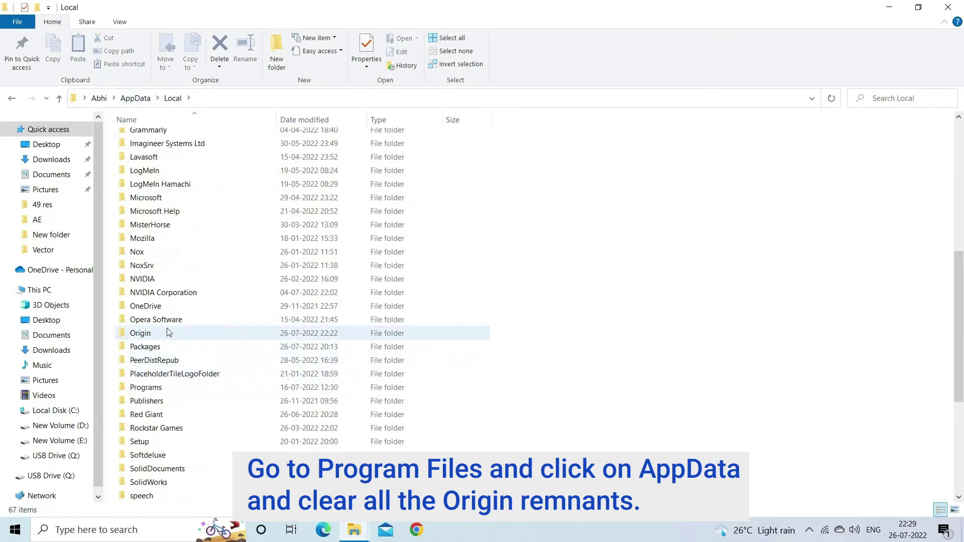
click(153, 336)
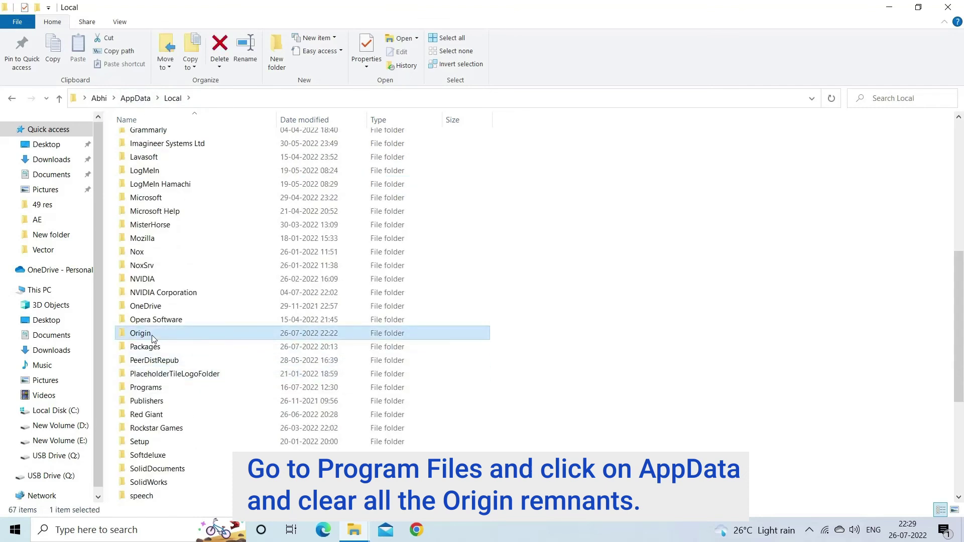